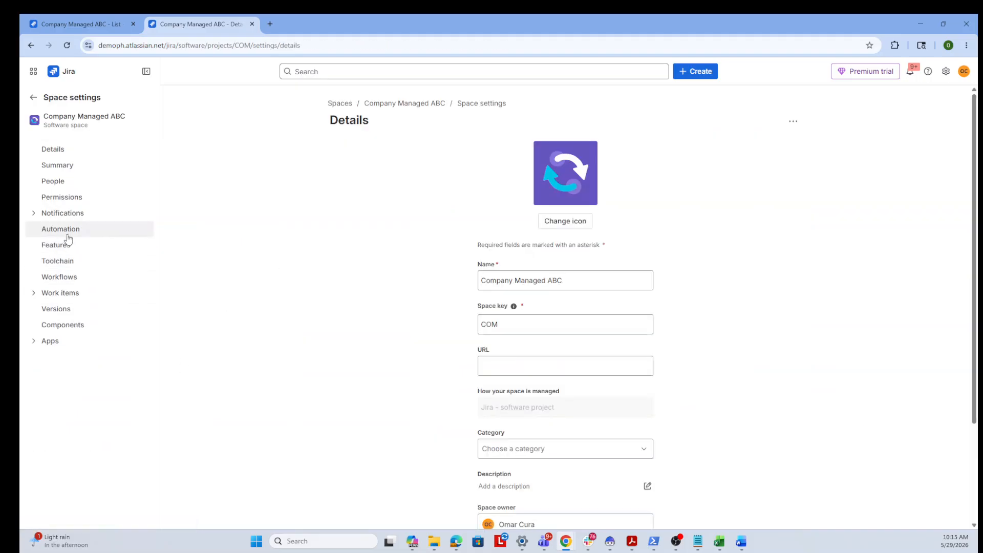
# - Start a new automation flow from scratch in the space's settings, discarding the earlier unsaved flow
pyautogui.click(63, 234)
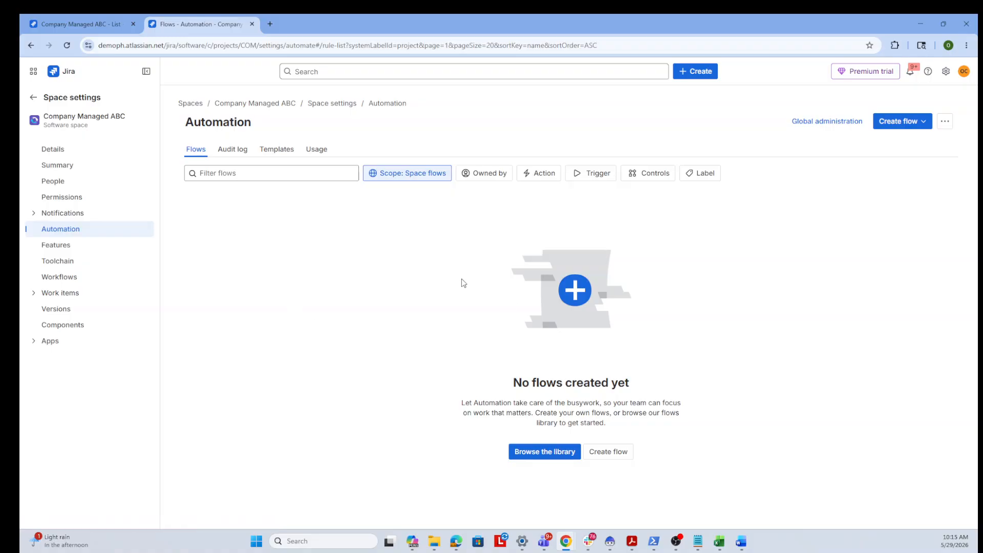
pyautogui.click(922, 125)
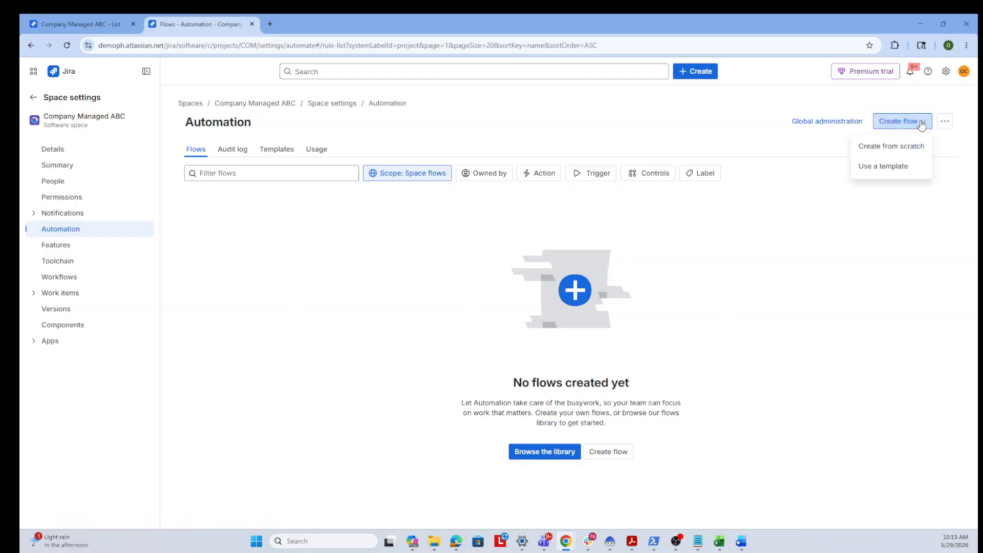
pyautogui.click(902, 150)
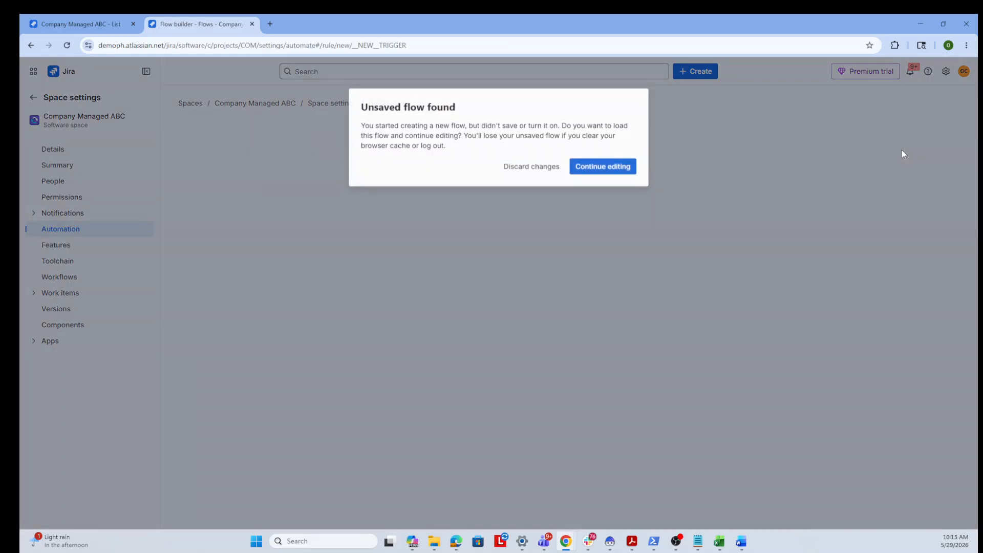
pyautogui.click(543, 166)
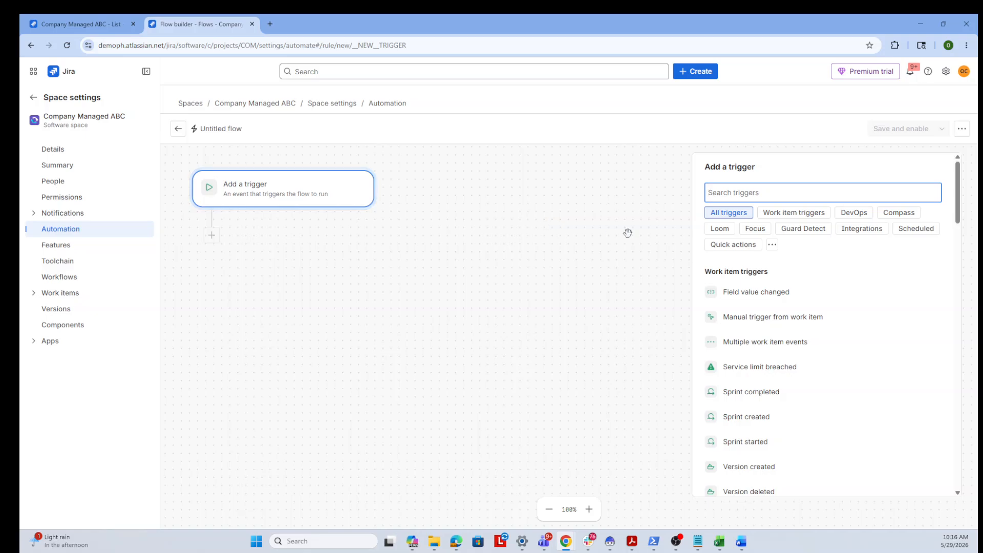
# - Search the triggers for "Work" and set the flow's trigger to Work item created
pyautogui.click(791, 194)
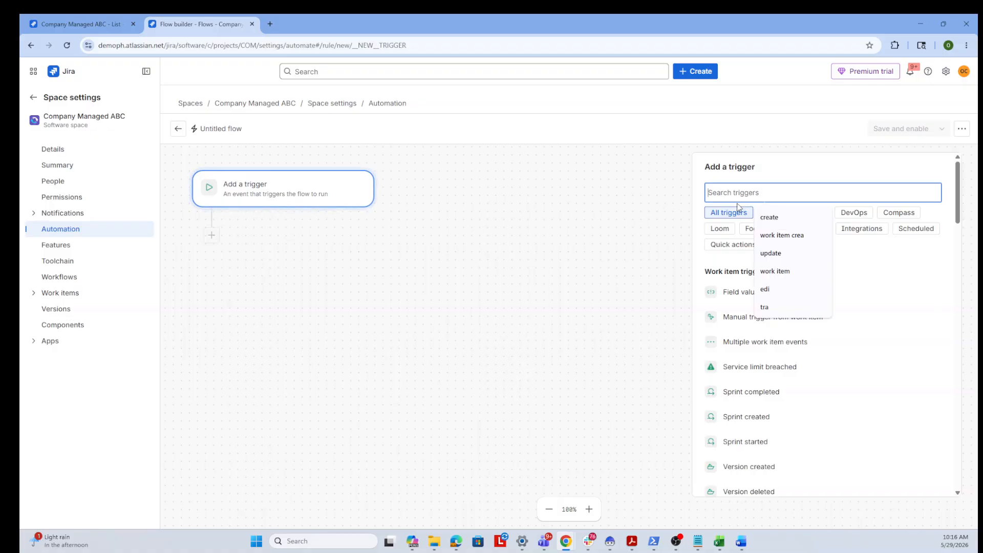
pyautogui.write('Work')
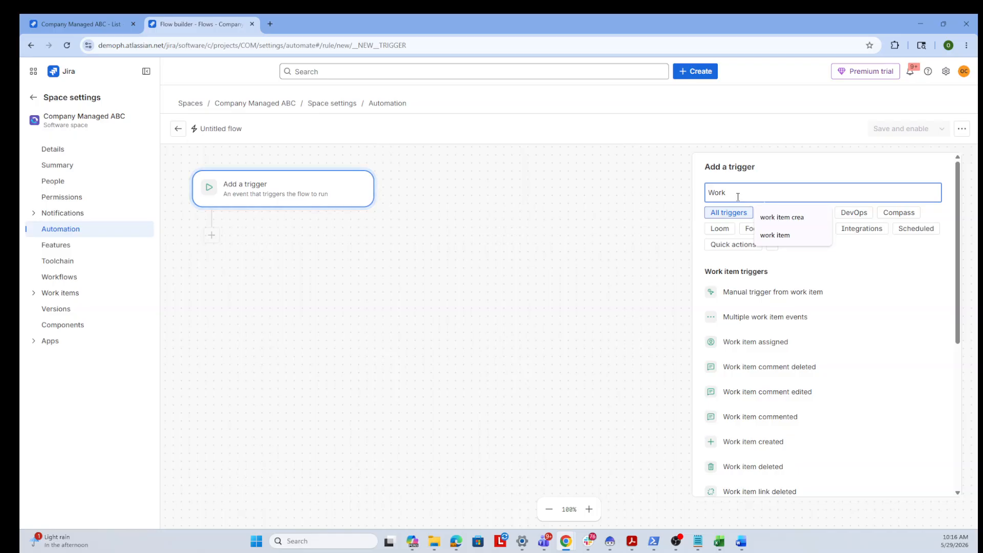
pyautogui.click(840, 123)
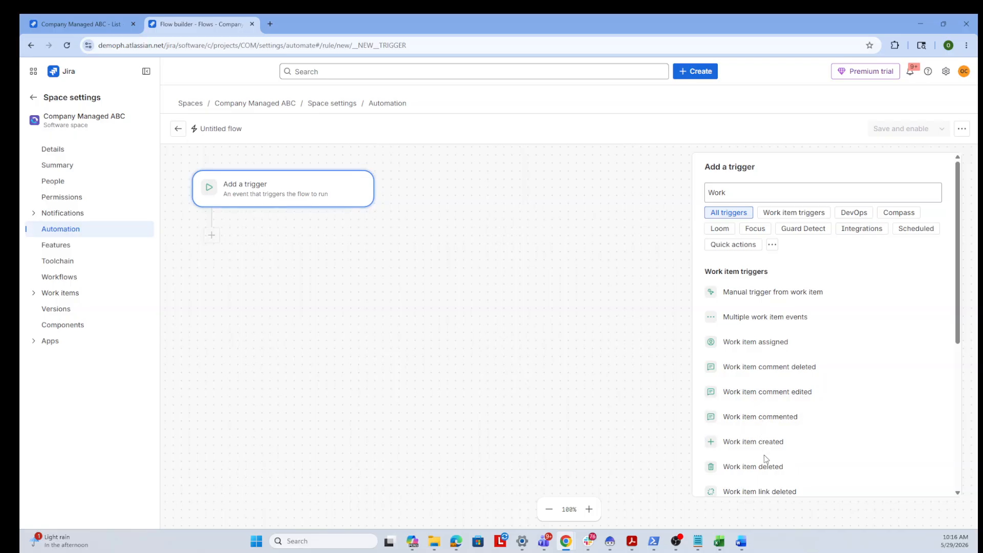
pyautogui.click(764, 442)
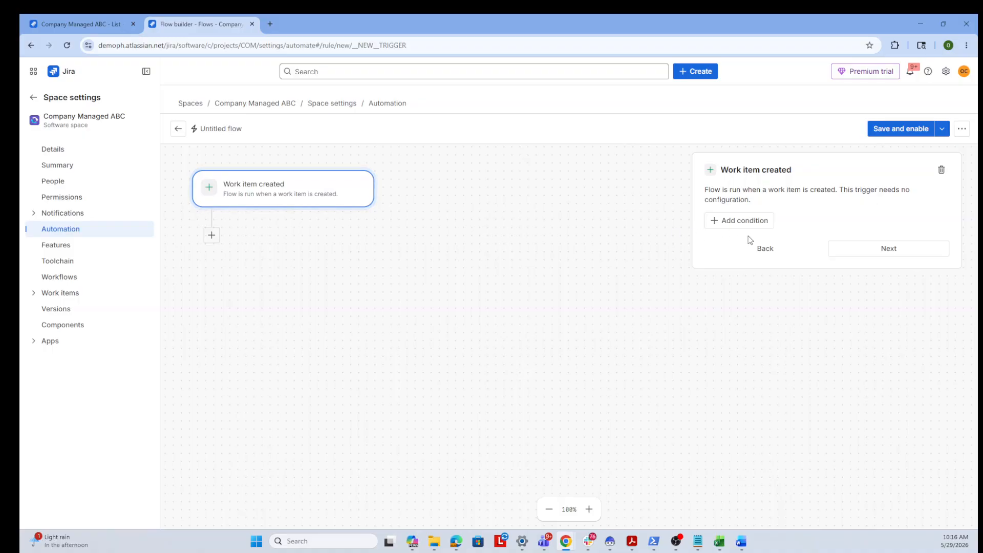
# - Add a work item fields condition to the trigger requiring that Issue Type equals Story
pyautogui.click(727, 222)
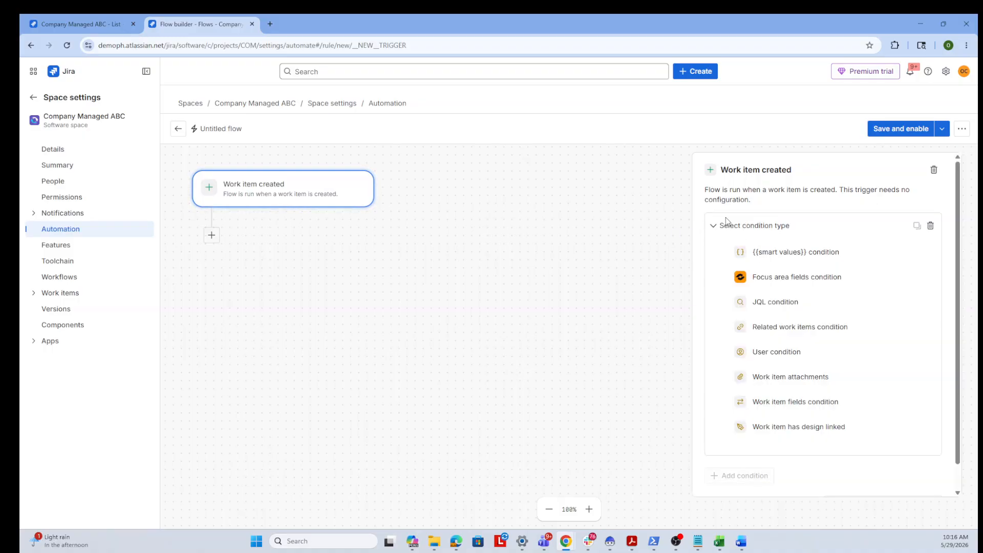
pyautogui.click(790, 403)
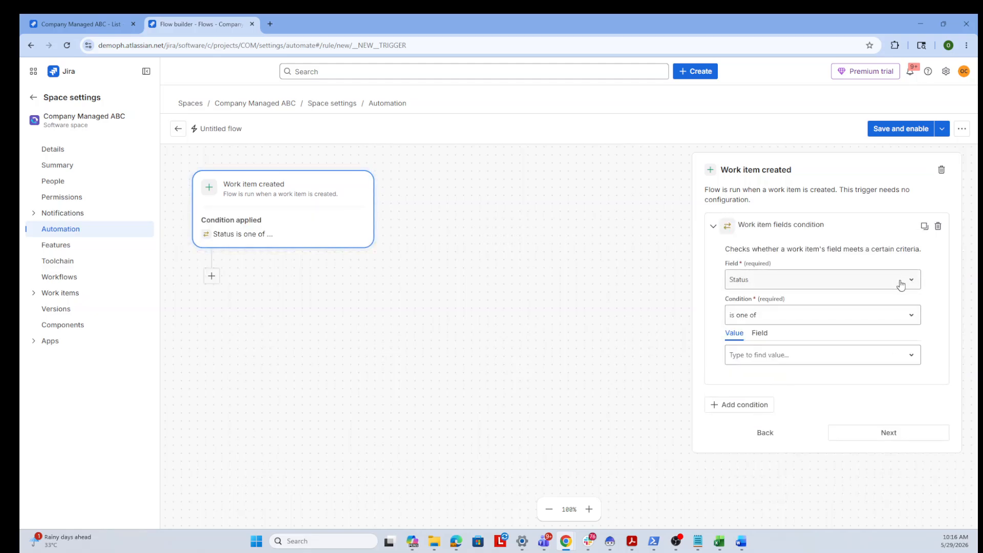
pyautogui.click(901, 281)
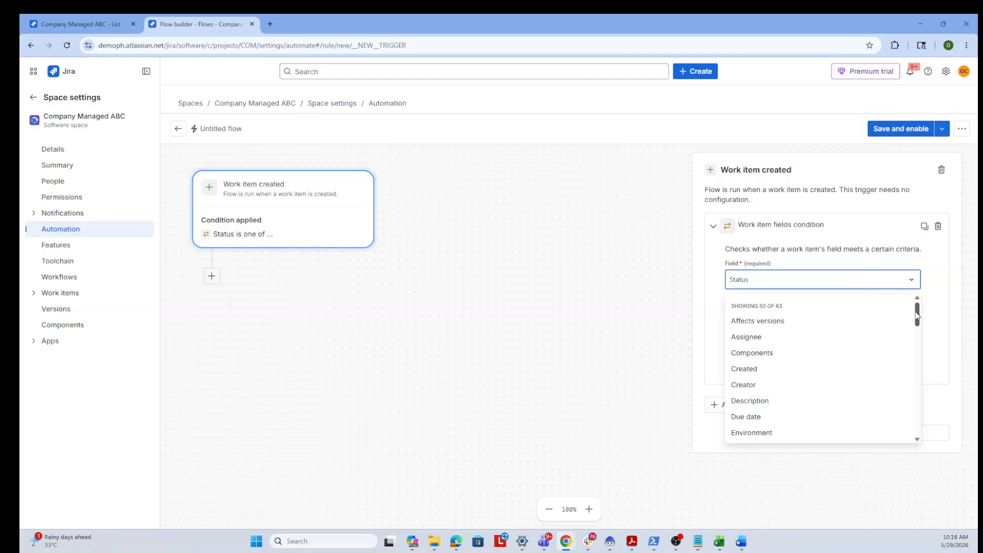
pyautogui.moveTo(917, 318); pyautogui.dragTo(918, 333)
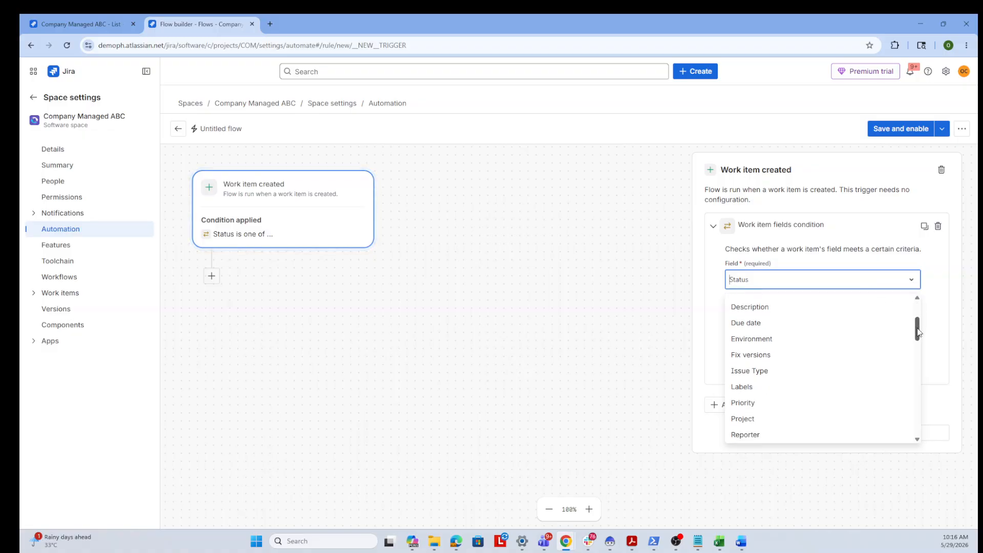
pyautogui.click(797, 373)
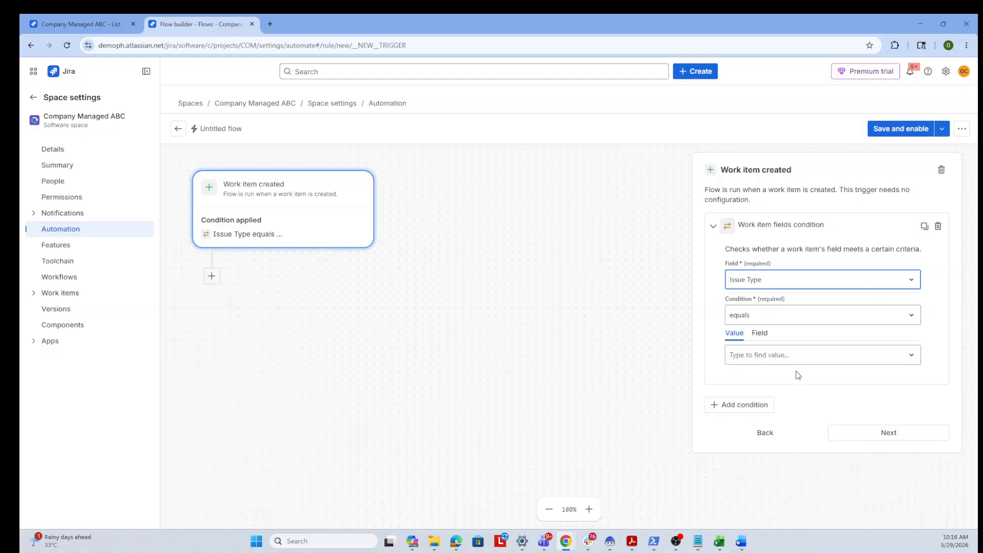
pyautogui.click(847, 357)
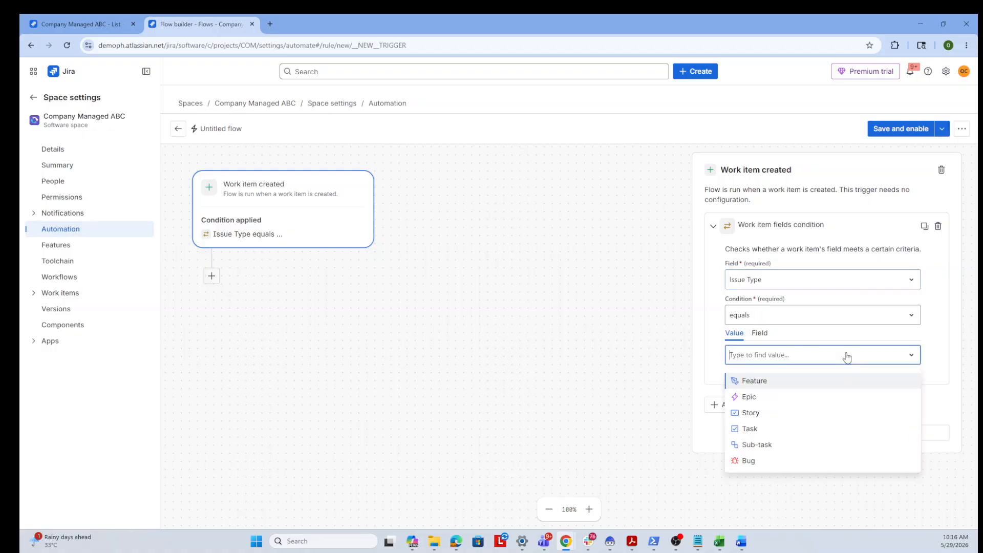
pyautogui.click(788, 420)
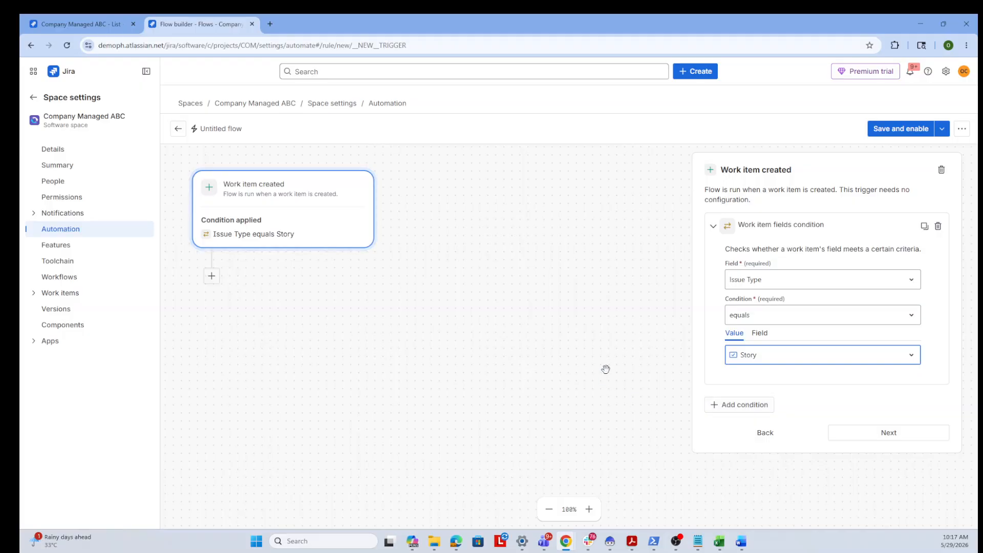
# - Add a Create sub-tasks action below the trigger, searching the actions for "create"
pyautogui.click(215, 280)
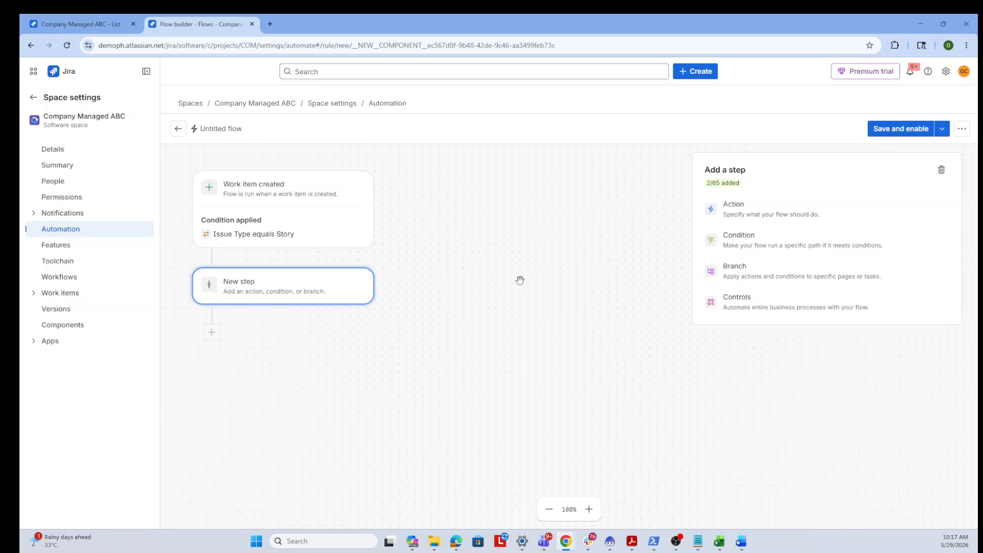
pyautogui.click(745, 218)
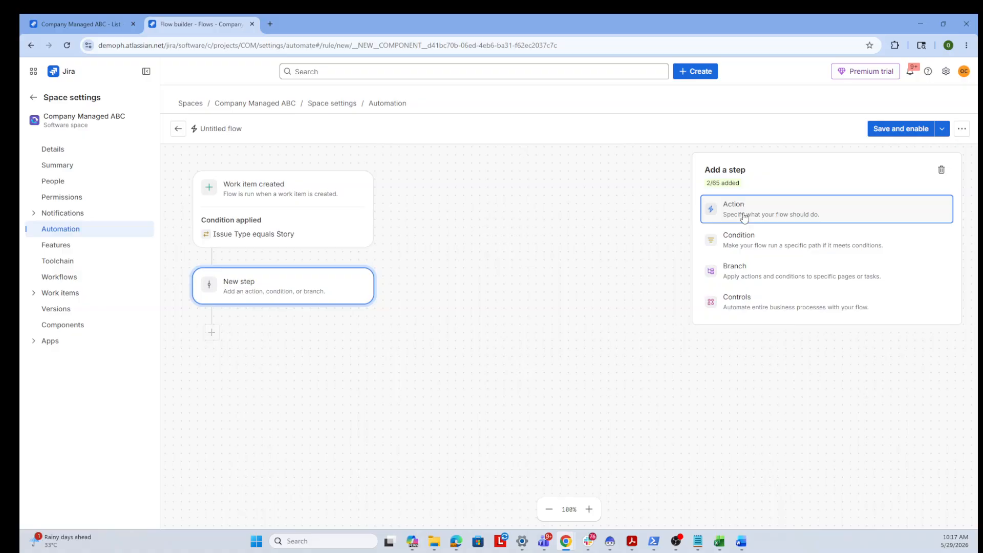
pyautogui.click(752, 197)
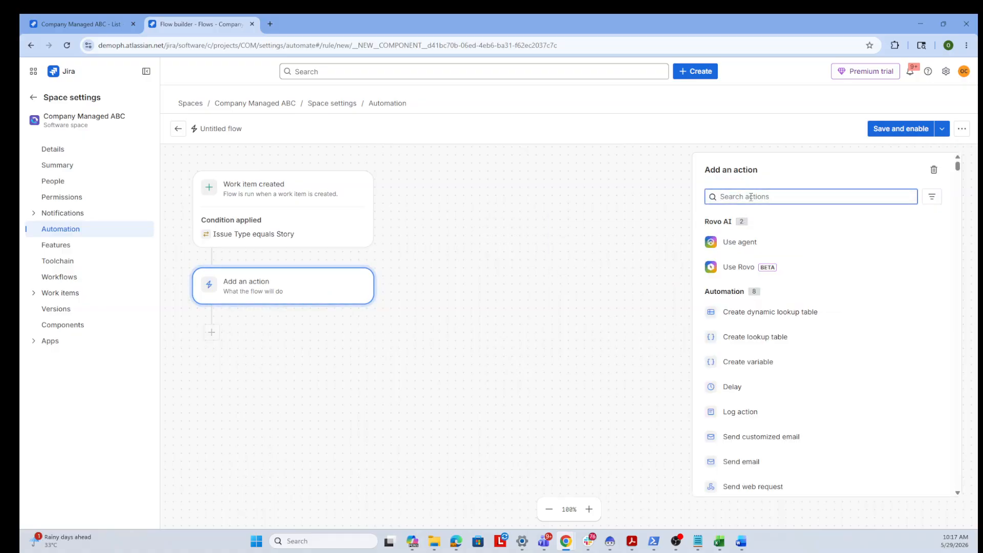
pyautogui.write('create')
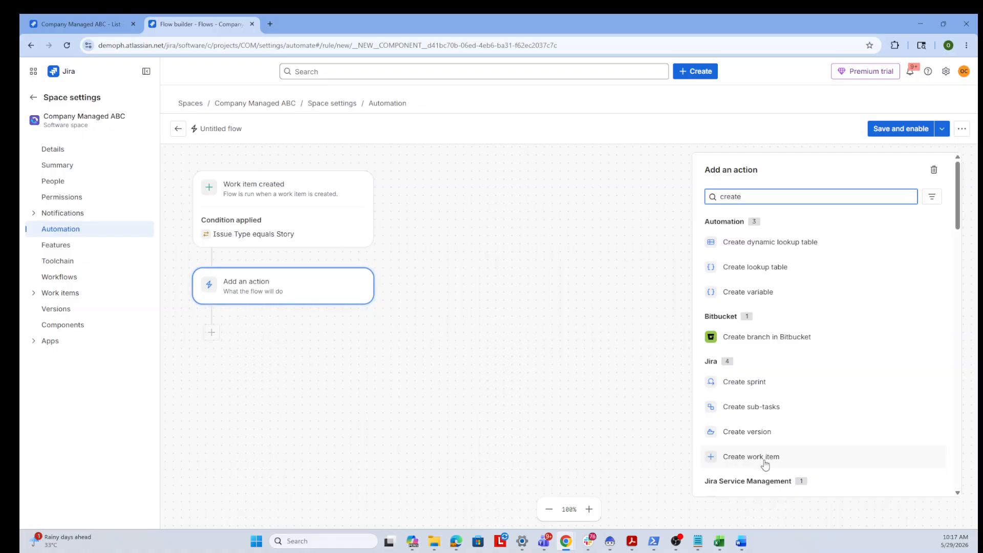
pyautogui.click(771, 408)
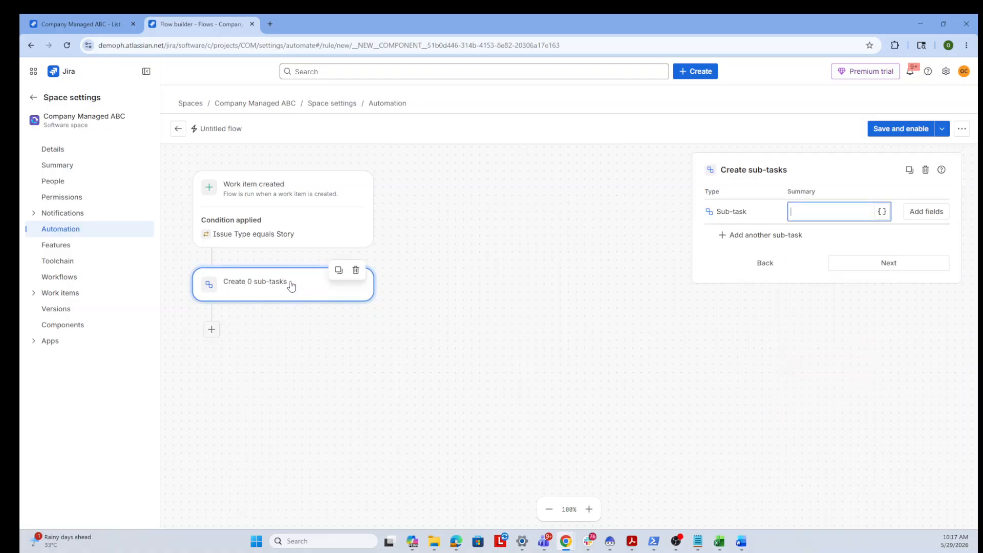
# - Set the first sub-task's summary to "Subtask 1" and confirm the action
pyautogui.click(292, 286)
pyautogui.click(834, 215)
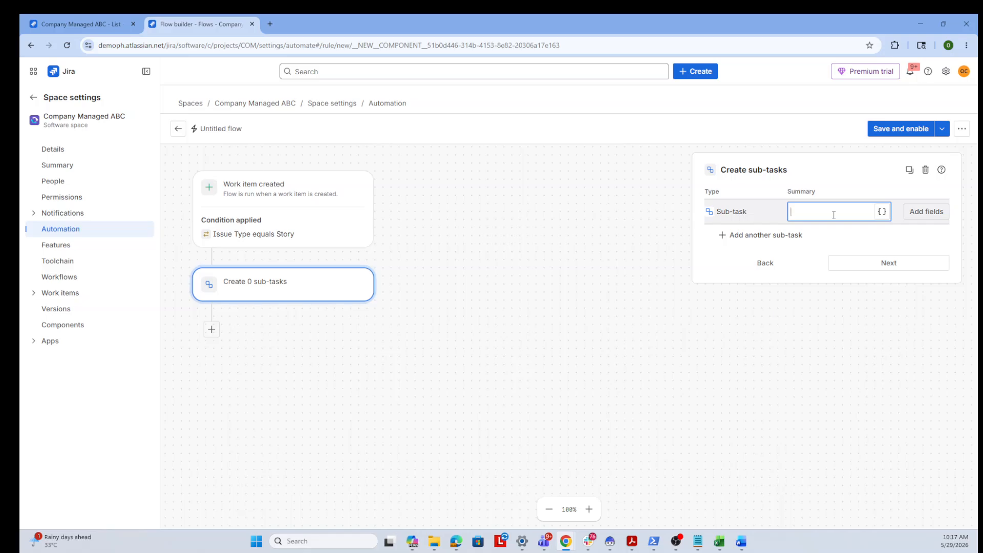
pyautogui.write('Subtas')
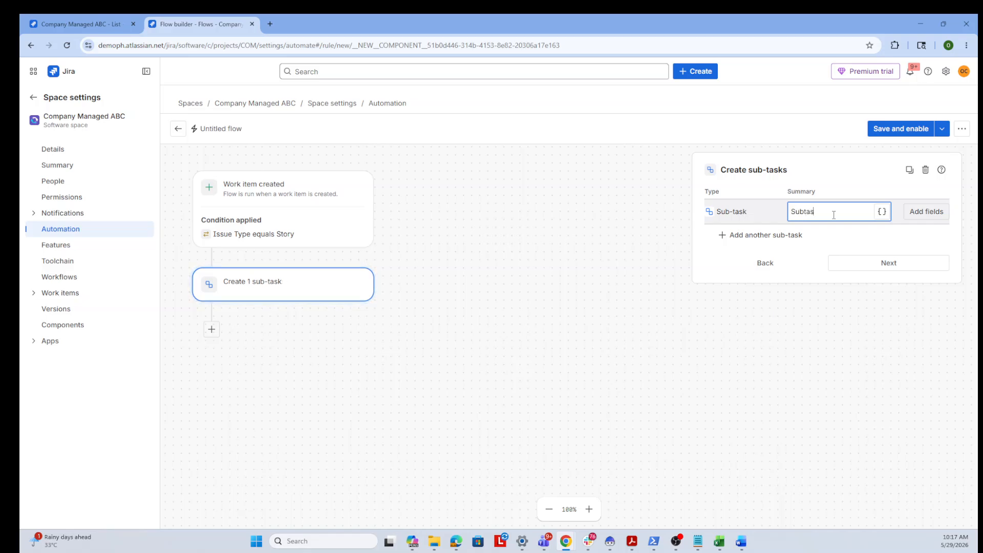
pyautogui.write('k 1')
pyautogui.press('Return')
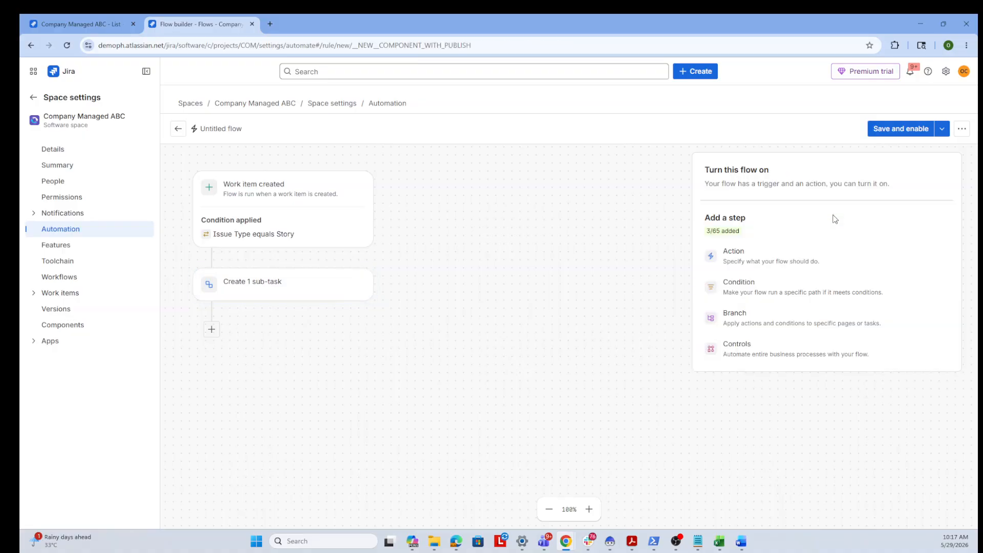
# - Reopen the sub-tasks action and add a second sub-task with the summary "Subtask 2"
pyautogui.click(293, 290)
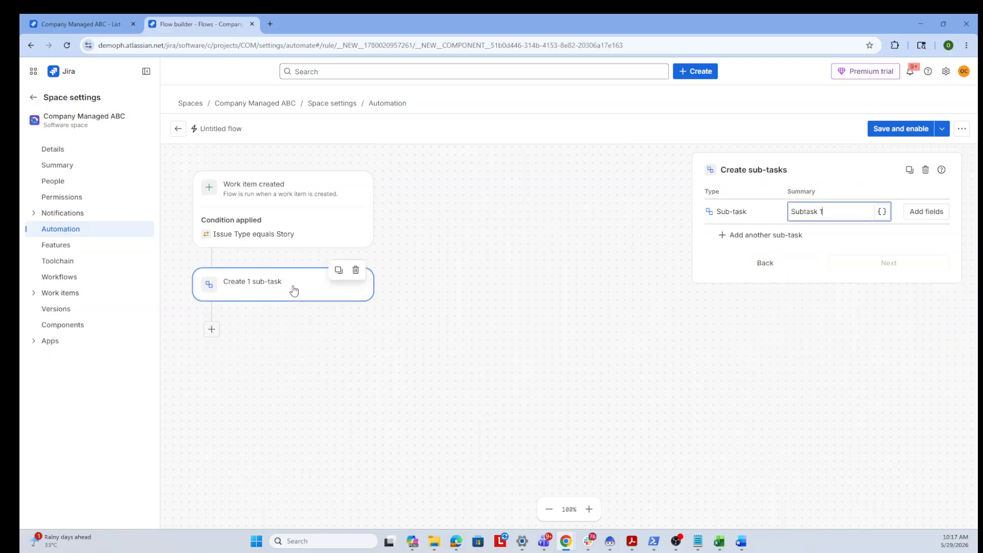
pyautogui.click(767, 236)
pyautogui.moveTo(825, 211); pyautogui.dragTo(789, 212)
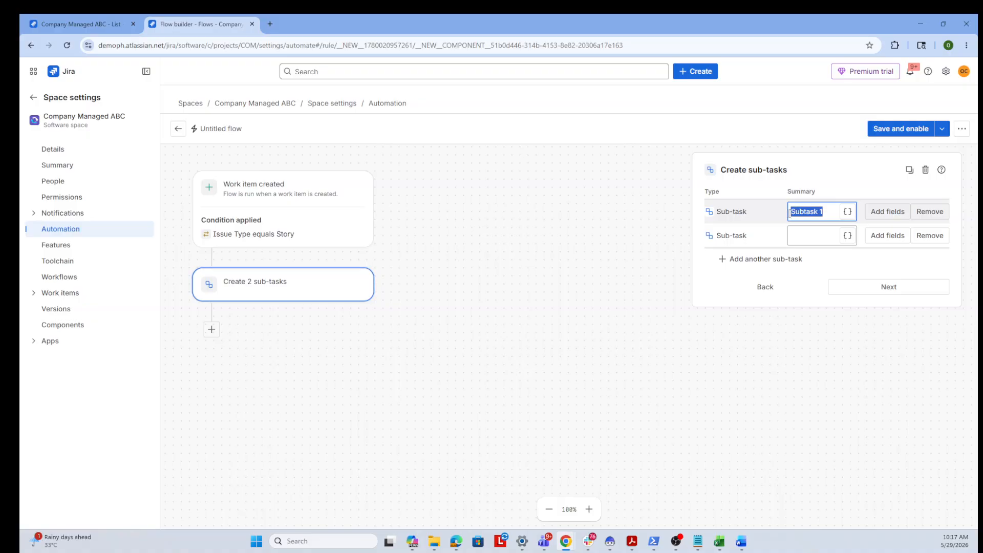
pyautogui.hotkey('ctrl', 'c')
pyautogui.click(825, 236)
pyautogui.hotkey('ctrl', 'v')
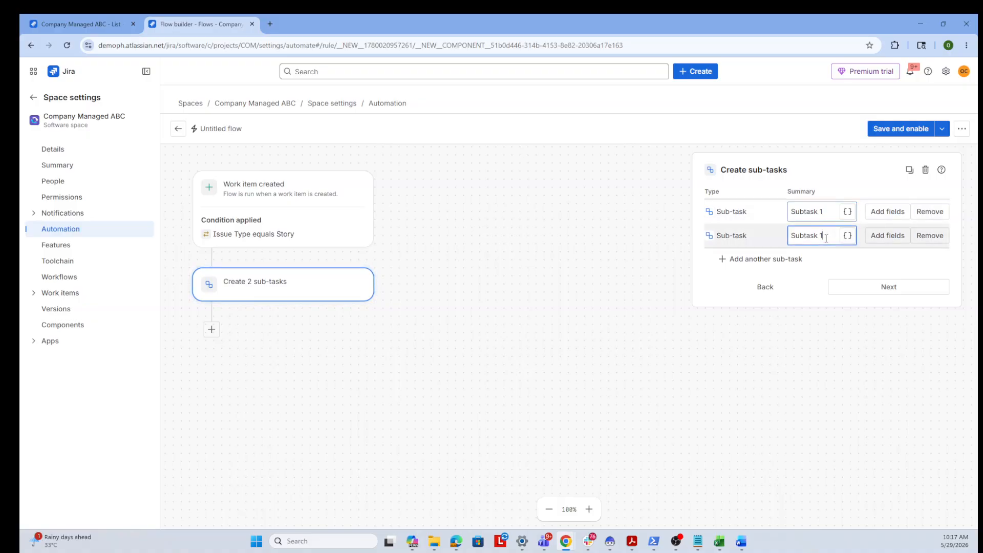
pyautogui.press('BackSpace')
pyautogui.write('2')
# - Add a third sub-task with the summary "Subtask 3" and confirm the action
pyautogui.click(792, 259)
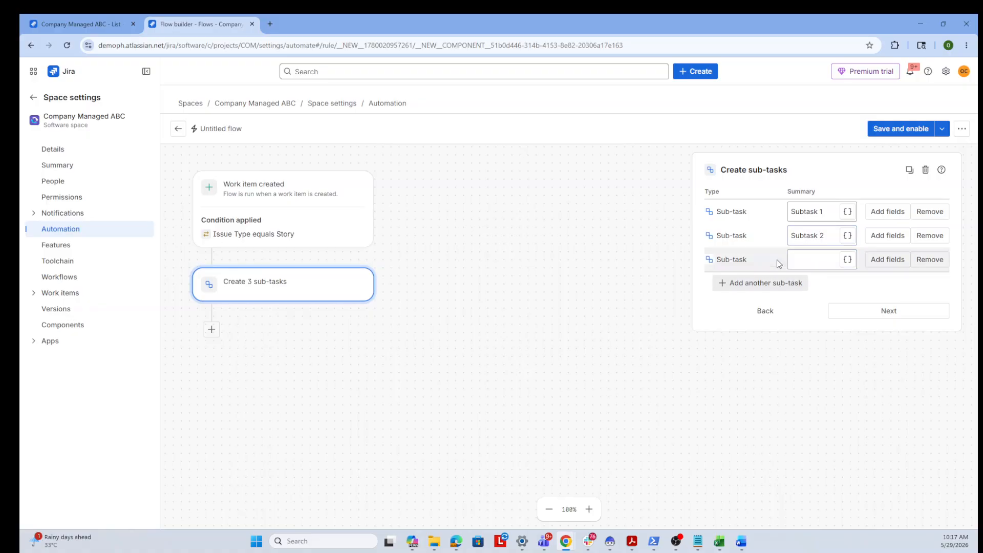
pyautogui.click(808, 254)
pyautogui.hotkey('ctrl', 'v')
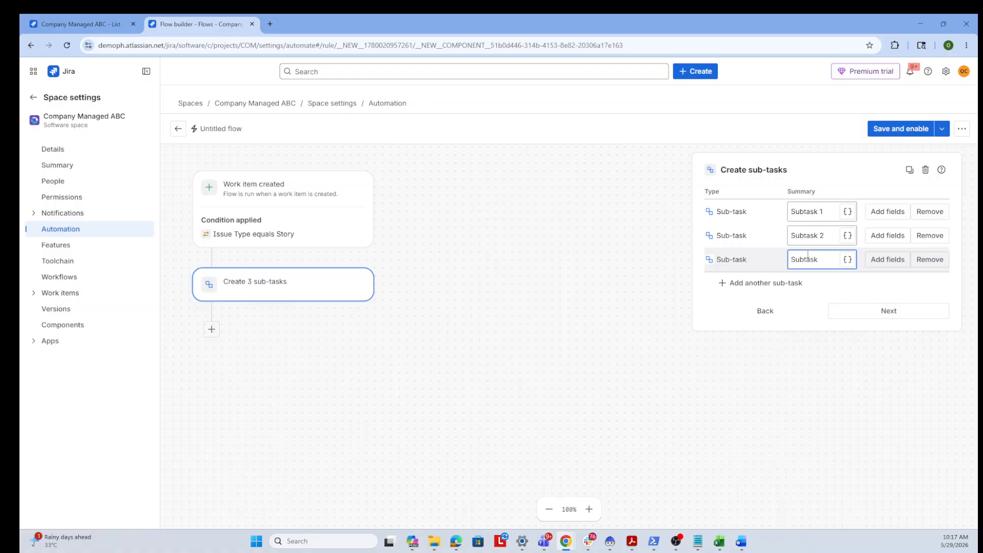
pyautogui.write('3')
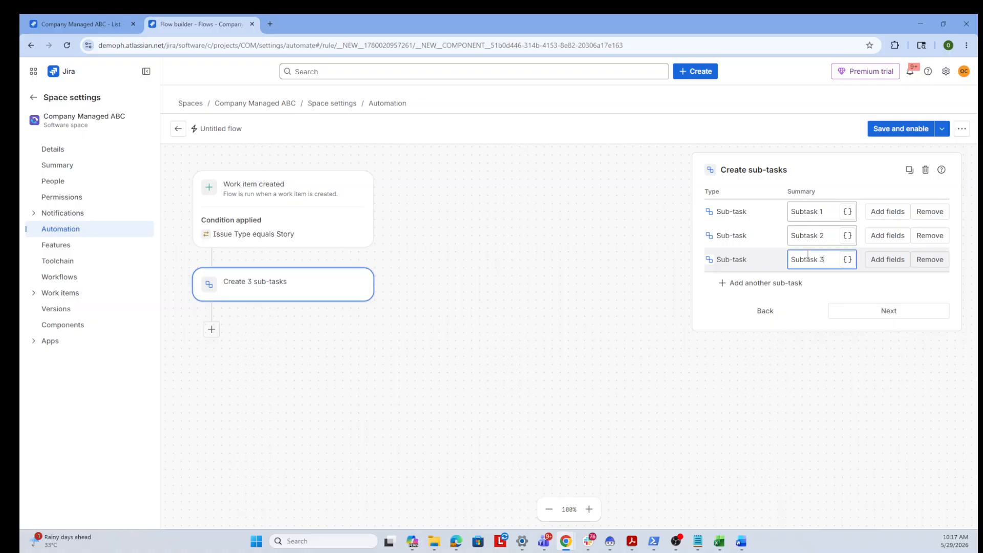
pyautogui.click(869, 315)
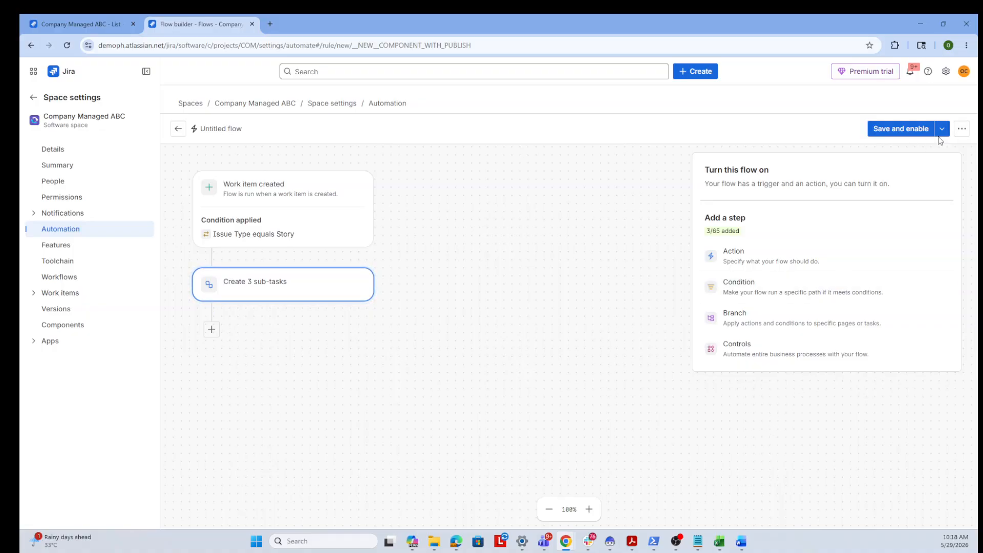
# - In the flow details, allow other flow actions to trigger this flow and name it "Auto Create Subtask"
pyautogui.click(962, 128)
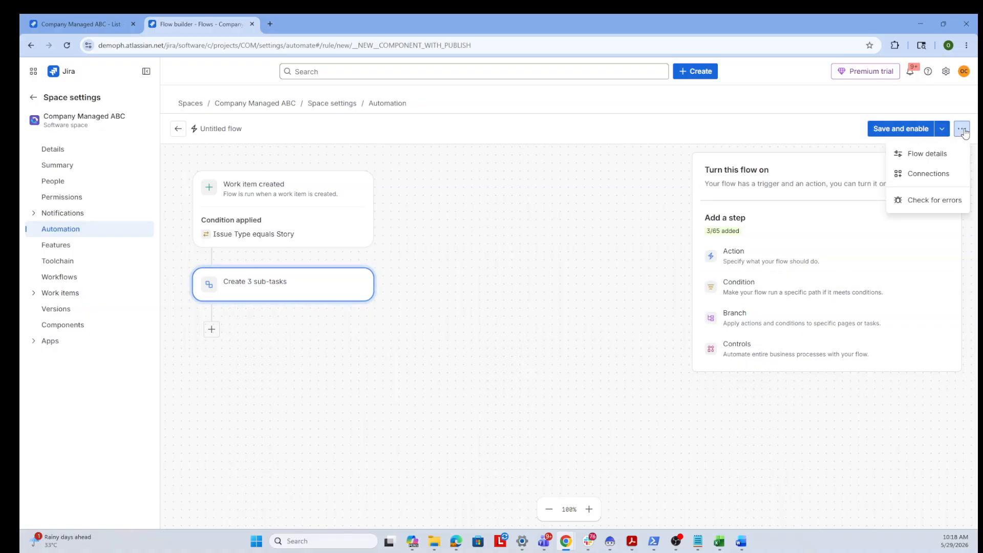
pyautogui.click(945, 156)
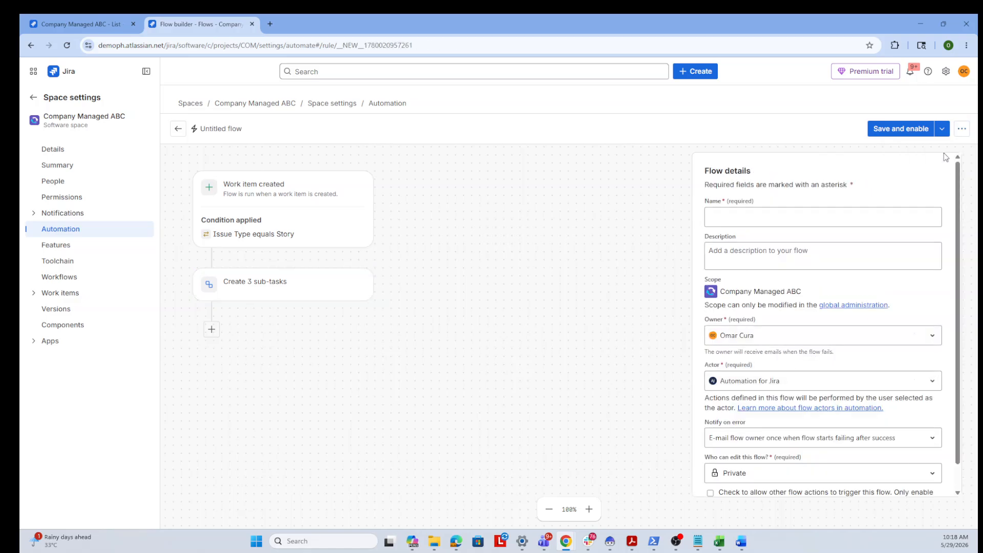
pyautogui.click(715, 495)
pyautogui.click(739, 212)
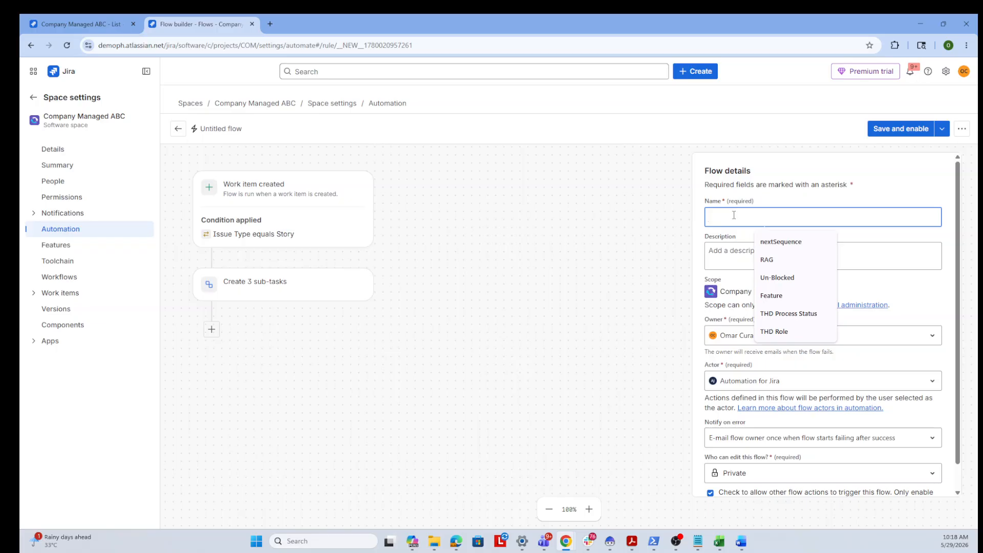
pyautogui.write('Aut')
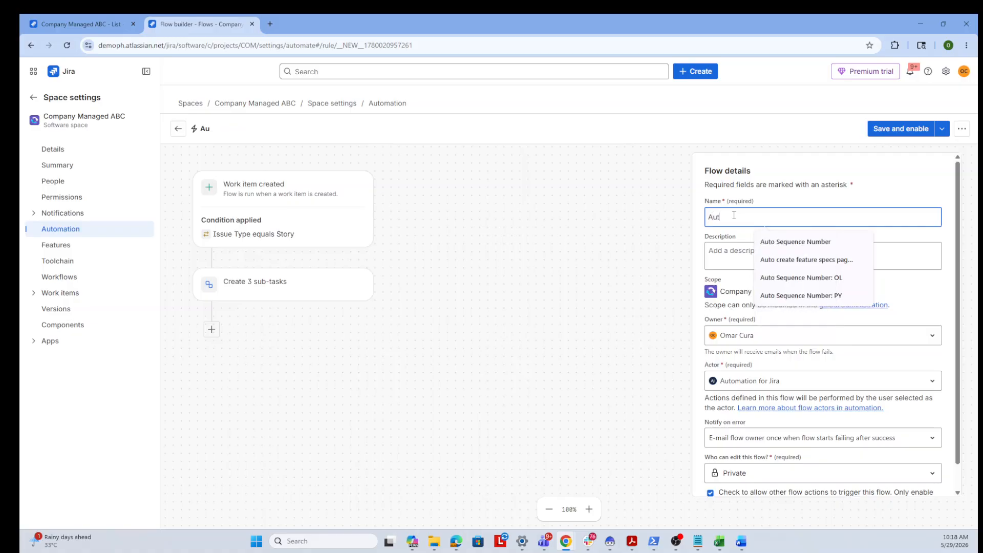
pyautogui.write('o Create')
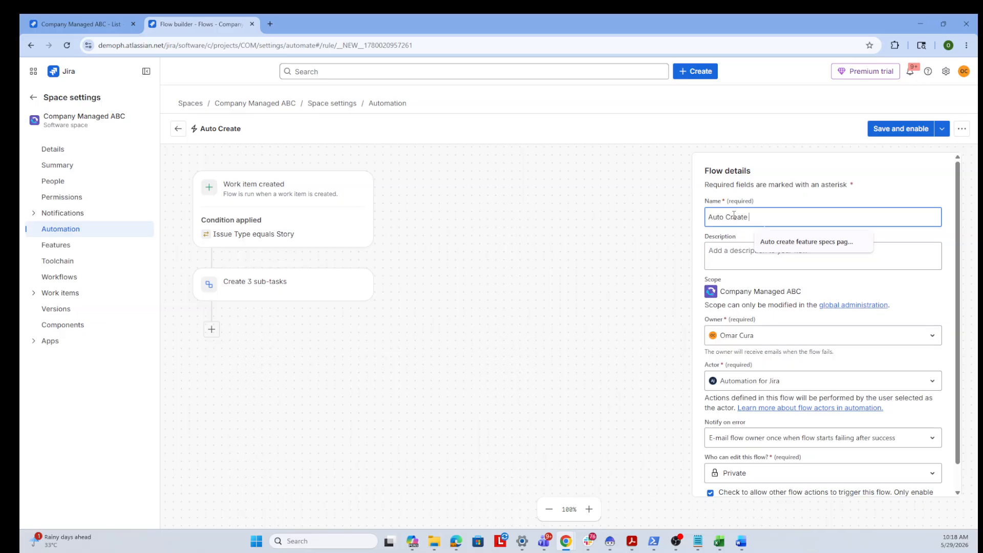
pyautogui.write(' Subtask')
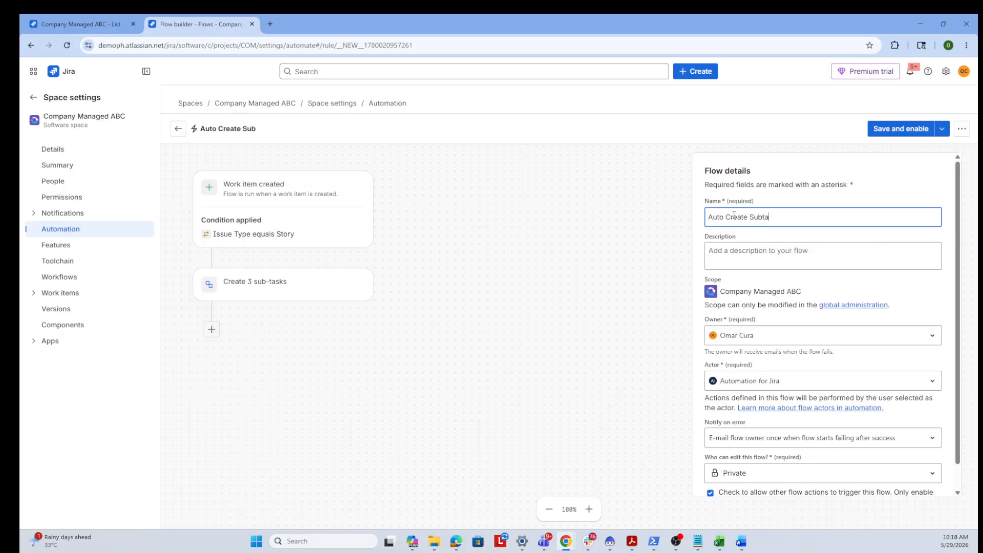
pyautogui.click(671, 311)
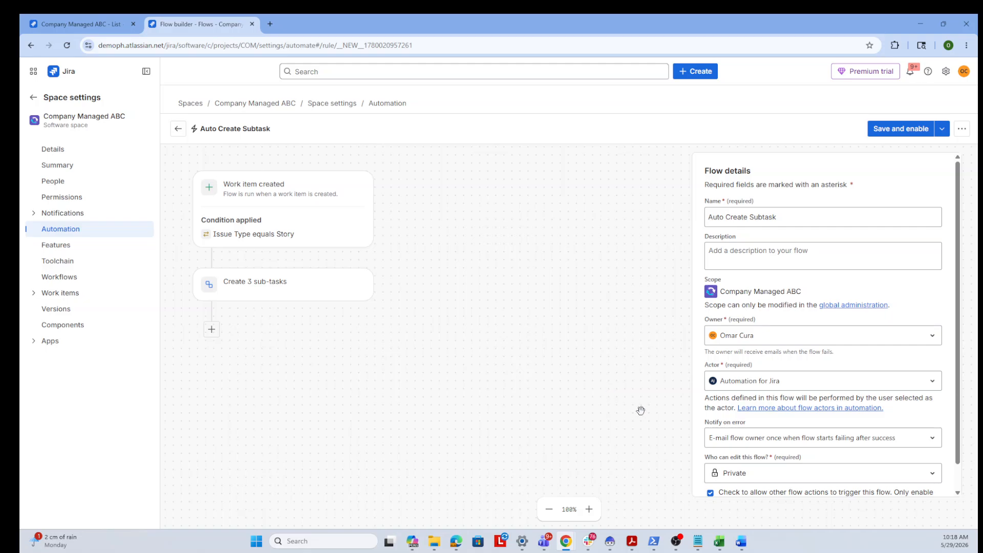
# - Save and enable the Auto Create Subtask flow, and return to the space's list of automation flows
pyautogui.scroll(-1, 641, 411)
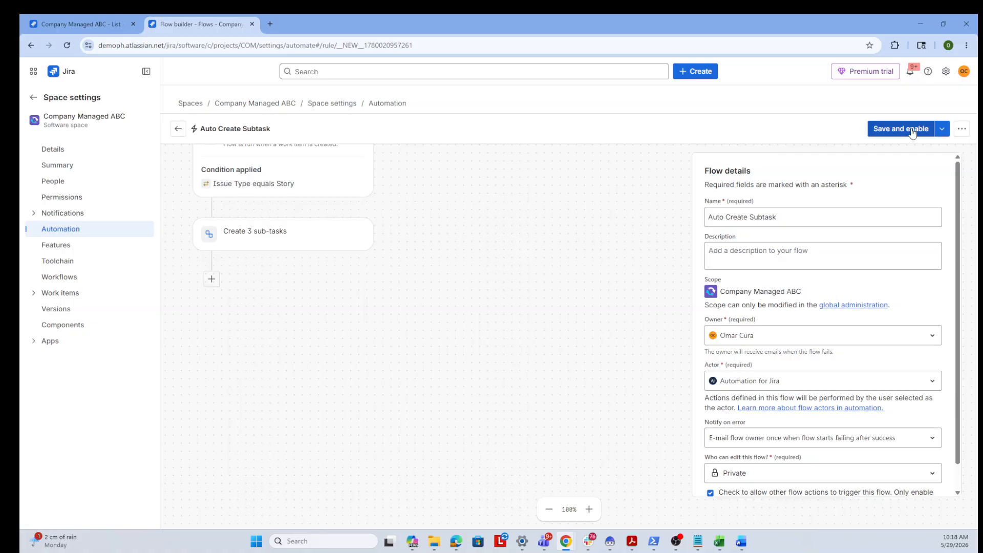
pyautogui.scroll(3, 599, 393)
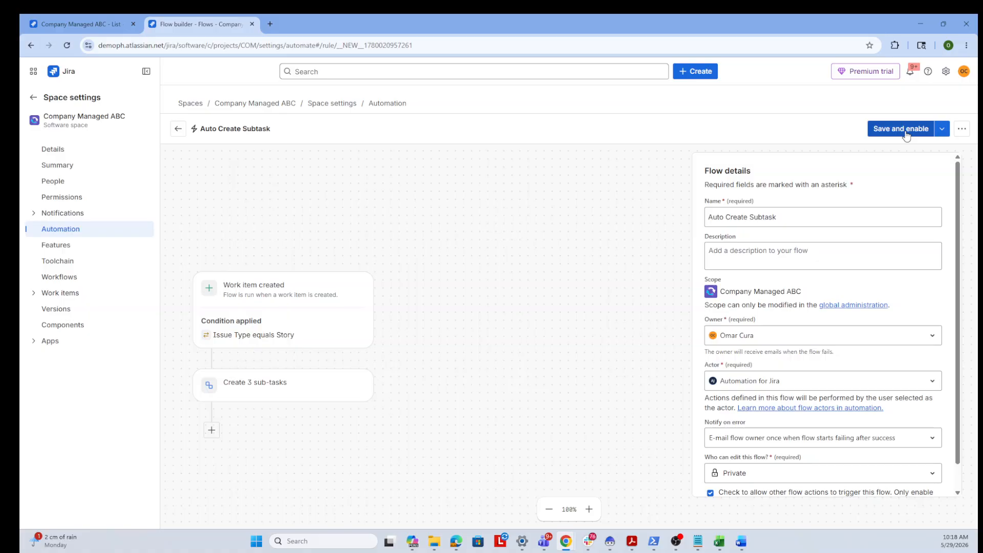
pyautogui.click(298, 390)
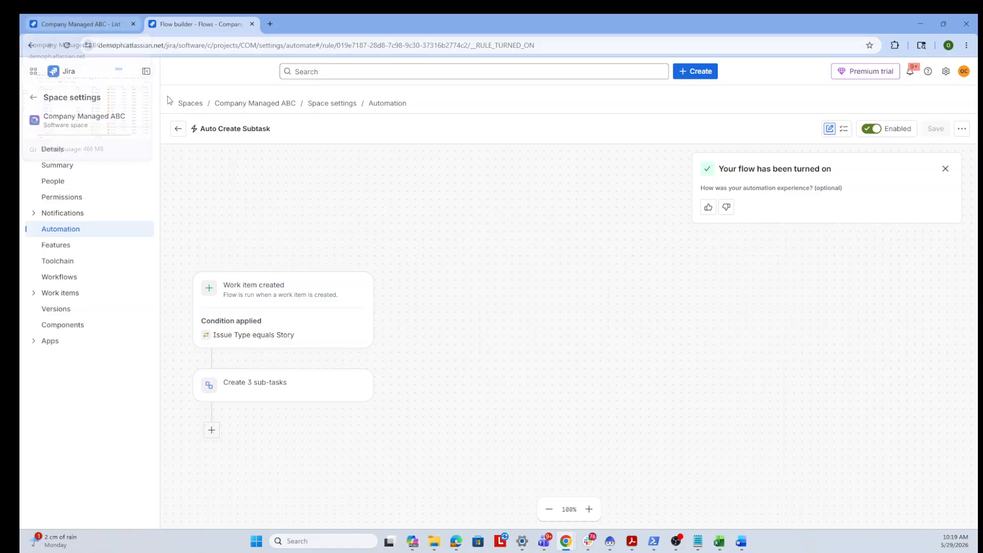
pyautogui.click(178, 128)
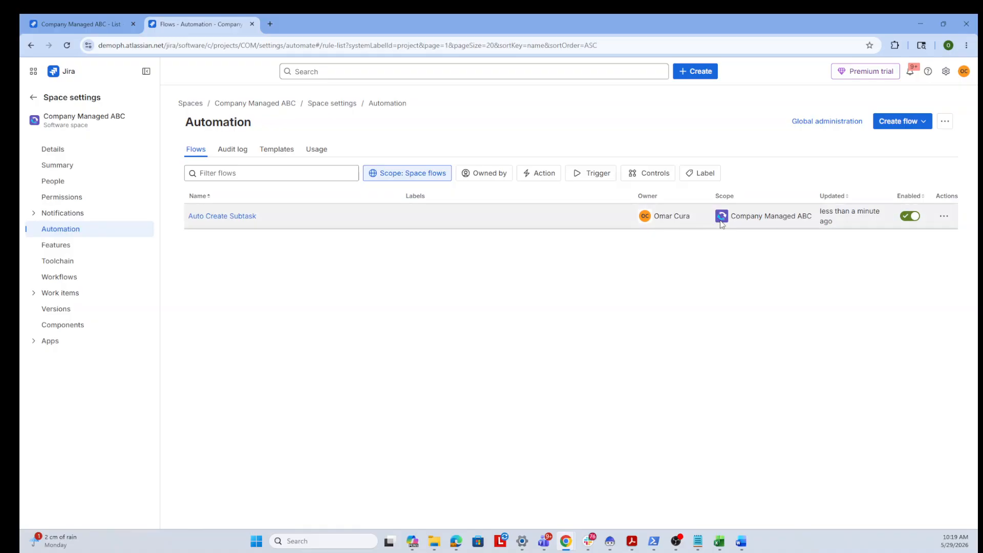
# - In the refreshed COM board list, create the child stories "User Story 1" and "User Story 2" under epic COM-2 (Epic B)
pyautogui.click(101, 24)
pyautogui.click(66, 45)
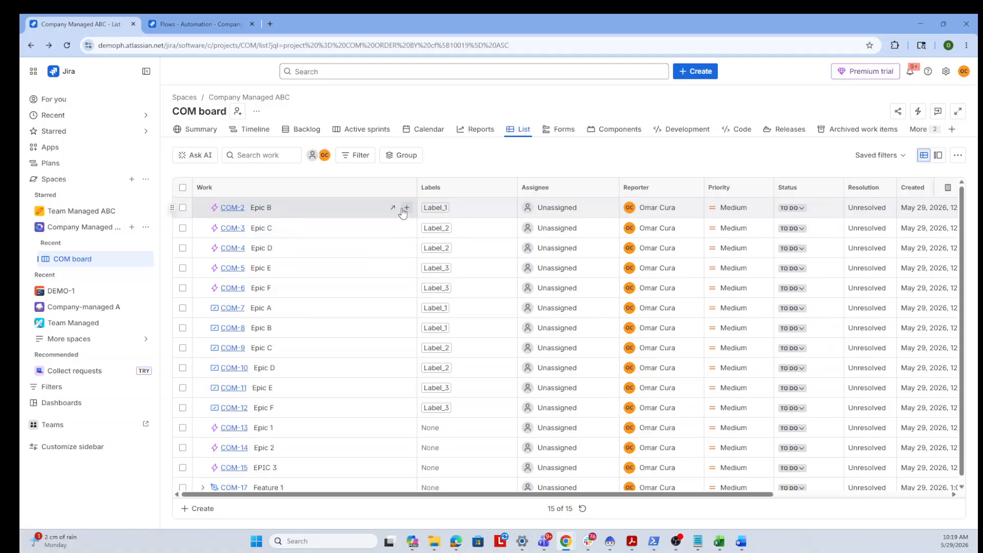
pyautogui.click(407, 208)
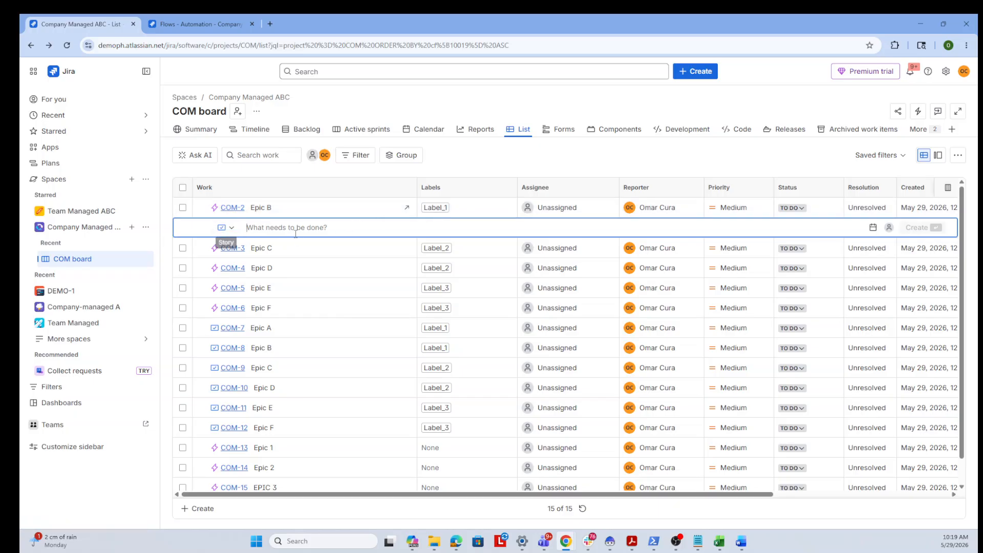
pyautogui.write('User Story 1')
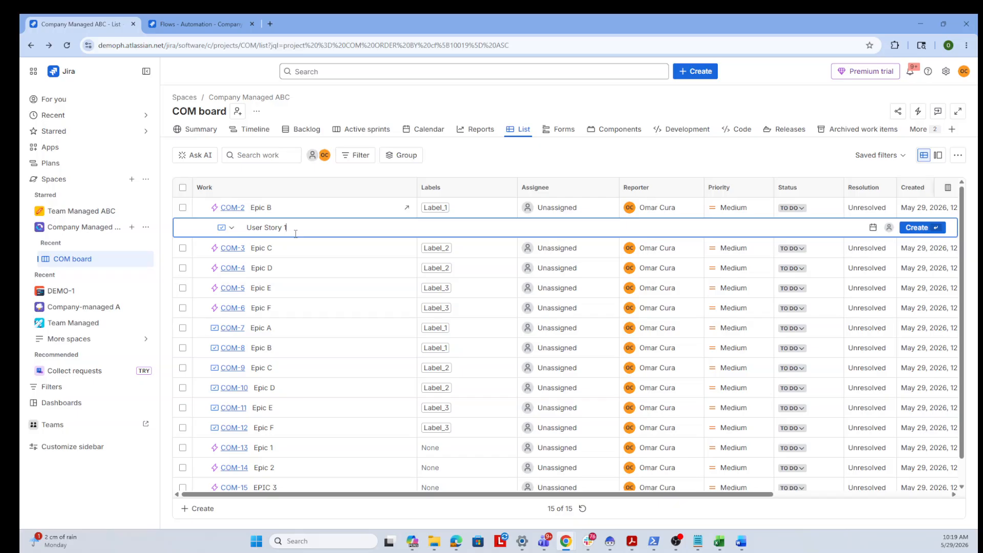
pyautogui.click(914, 227)
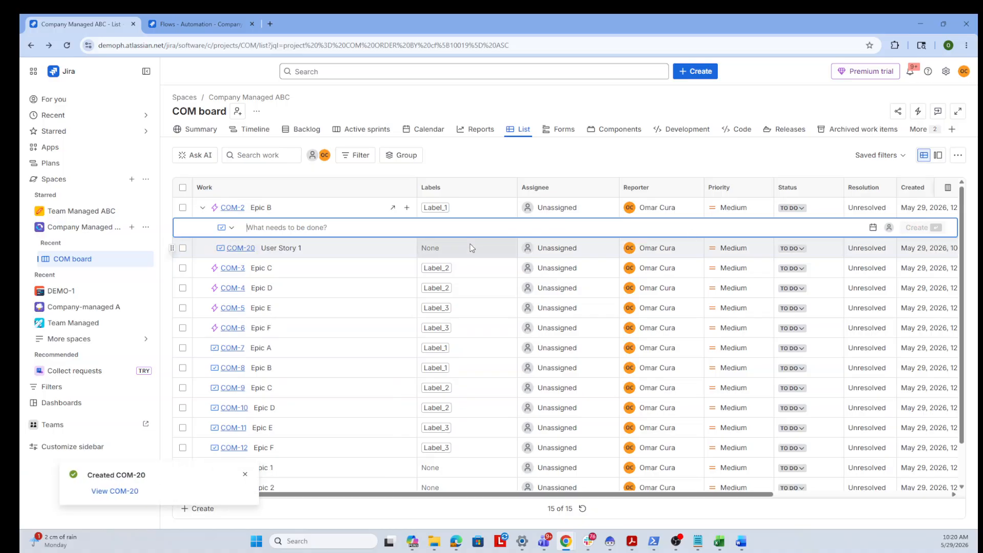
pyautogui.write('User Story 2')
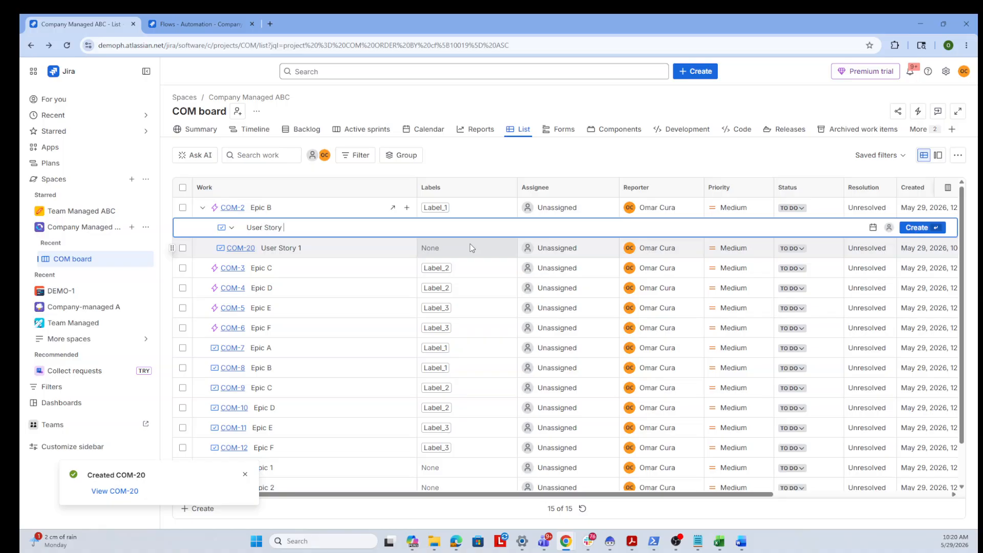
pyautogui.click(923, 228)
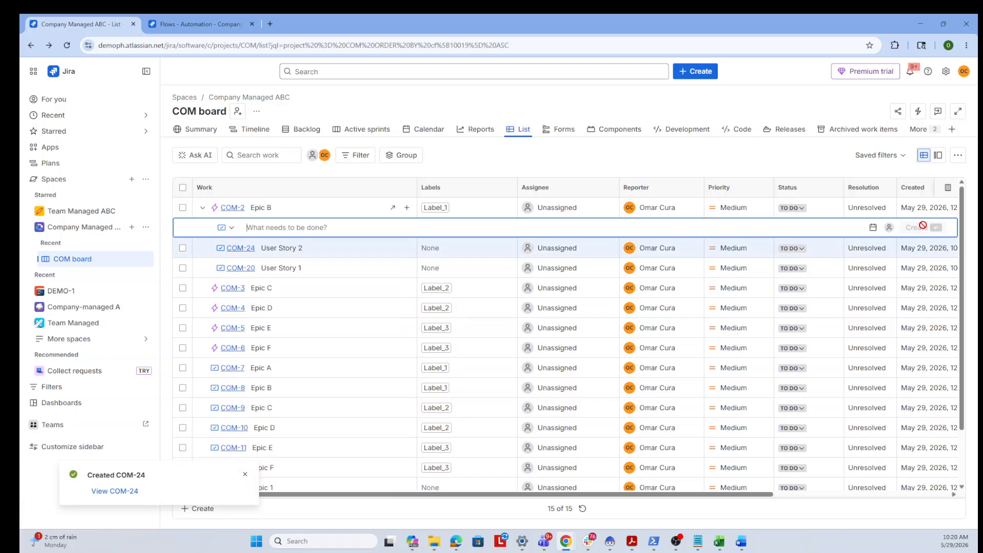
# - Reload the list, expand Epic B and both user stories, and widen the Reporter column to check the sub-tasks and their reporters
pyautogui.click(70, 47)
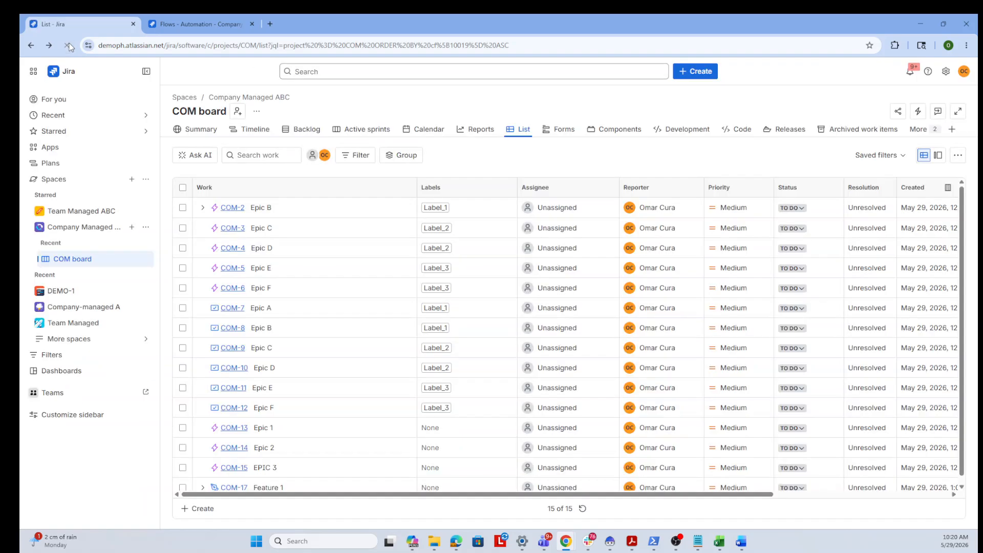
pyautogui.click(201, 208)
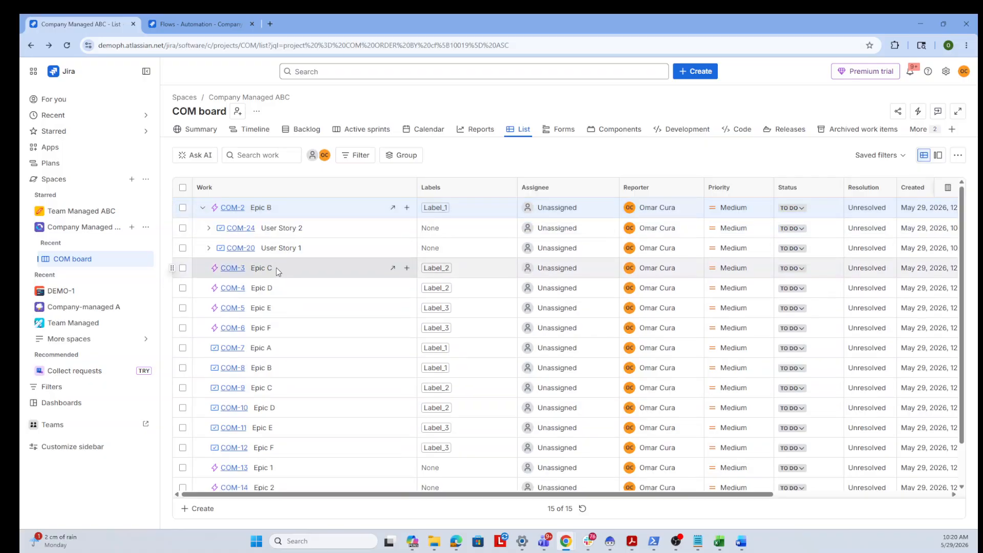
pyautogui.click(208, 249)
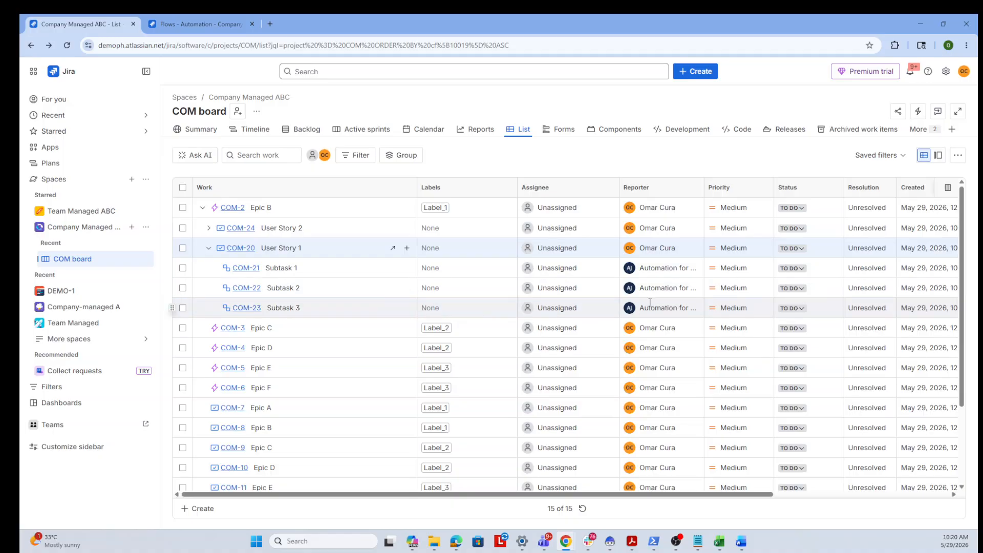
pyautogui.moveTo(699, 195); pyautogui.dragTo(729, 196)
pyautogui.moveTo(667, 270)
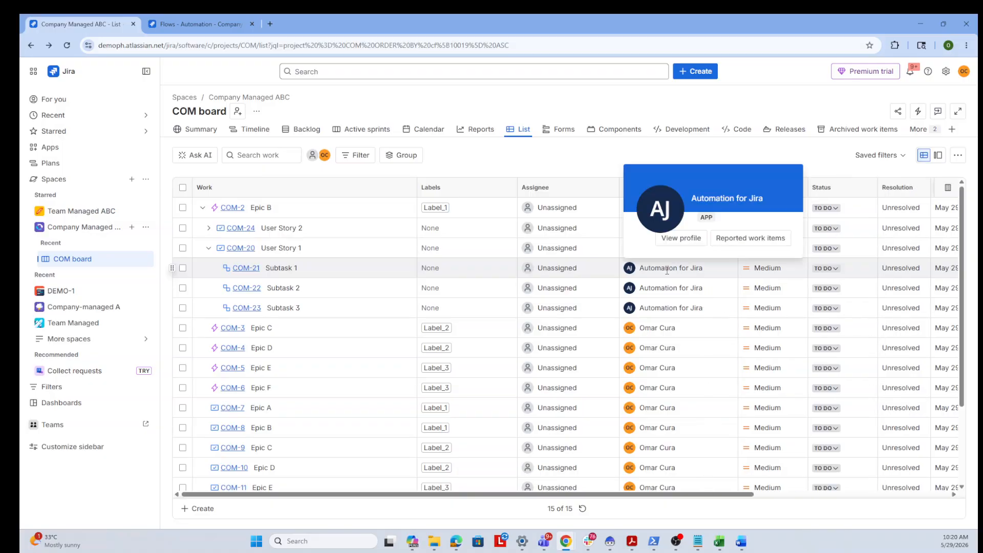
pyautogui.click(210, 229)
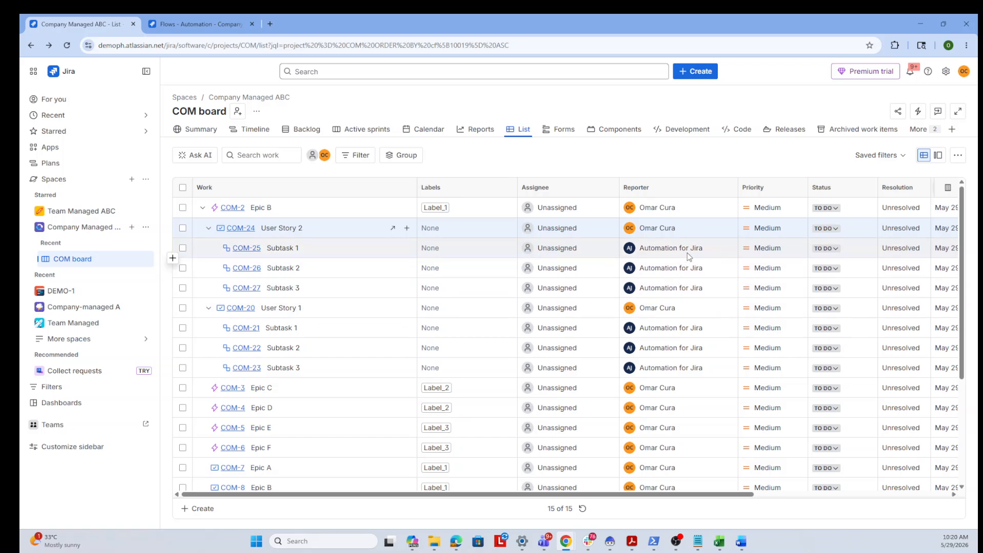
pyautogui.moveTo(688, 255)
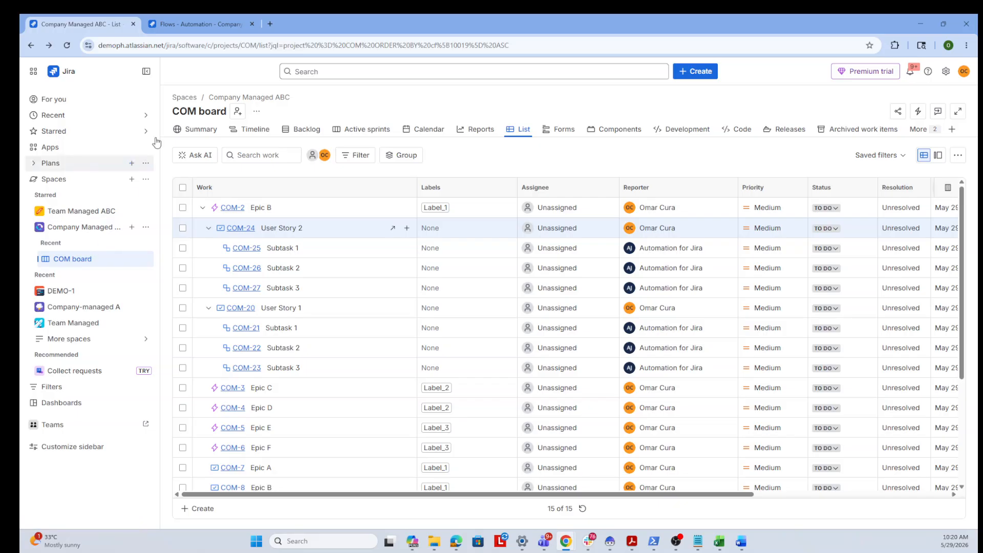
# - Review the audit log and current month's usage in the space's automation settings, and return to the COM board list
pyautogui.click(205, 21)
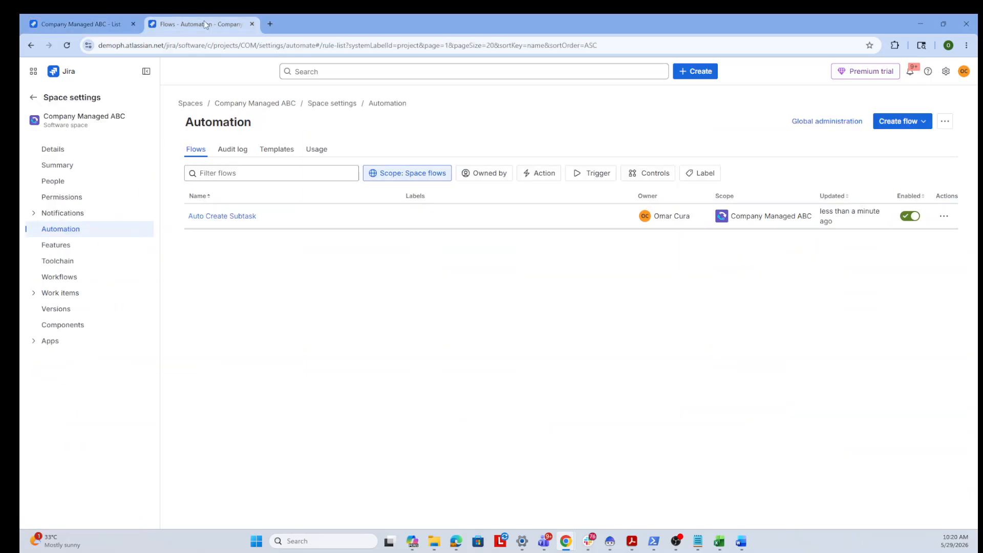
pyautogui.click(62, 247)
pyautogui.click(66, 231)
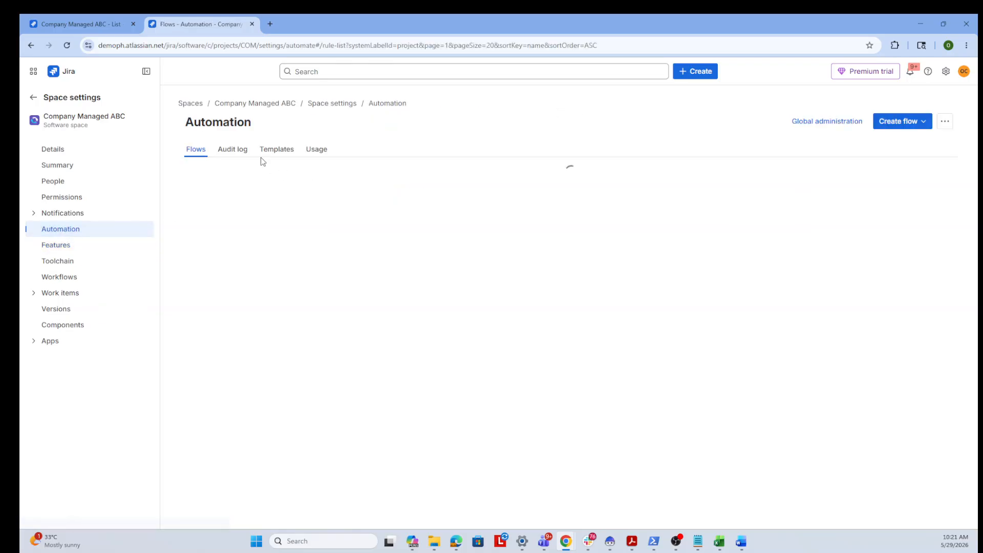
pyautogui.click(233, 151)
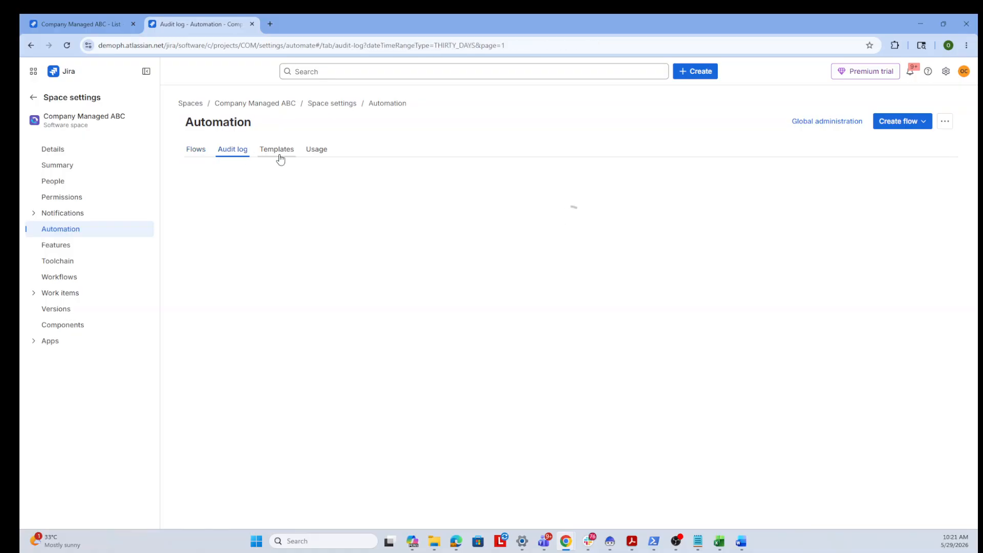
pyautogui.click(315, 152)
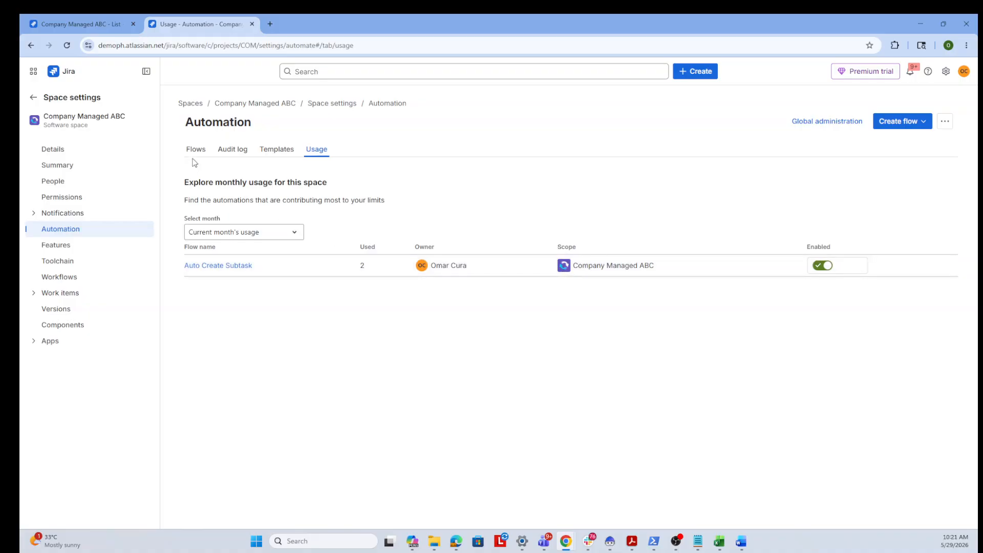
pyautogui.click(232, 157)
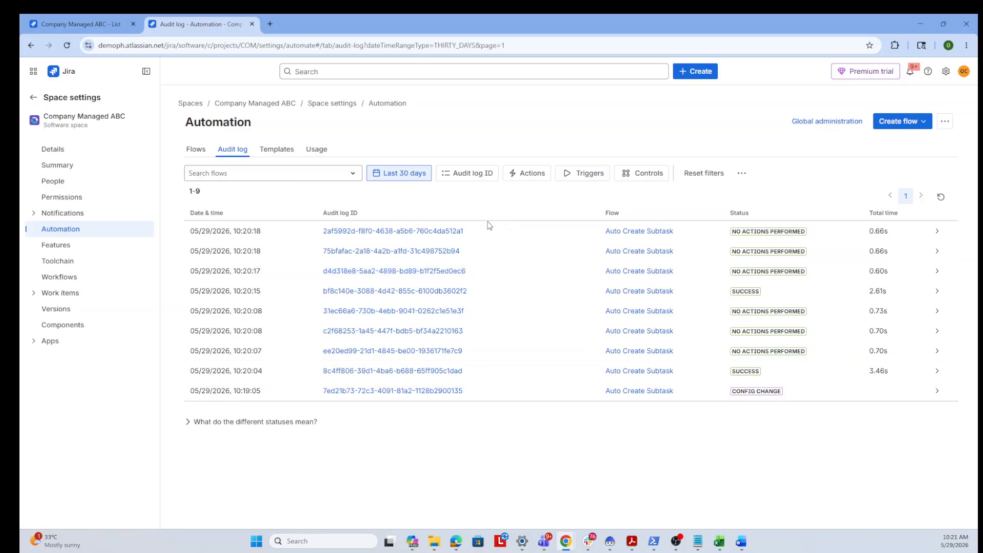
pyautogui.click(317, 150)
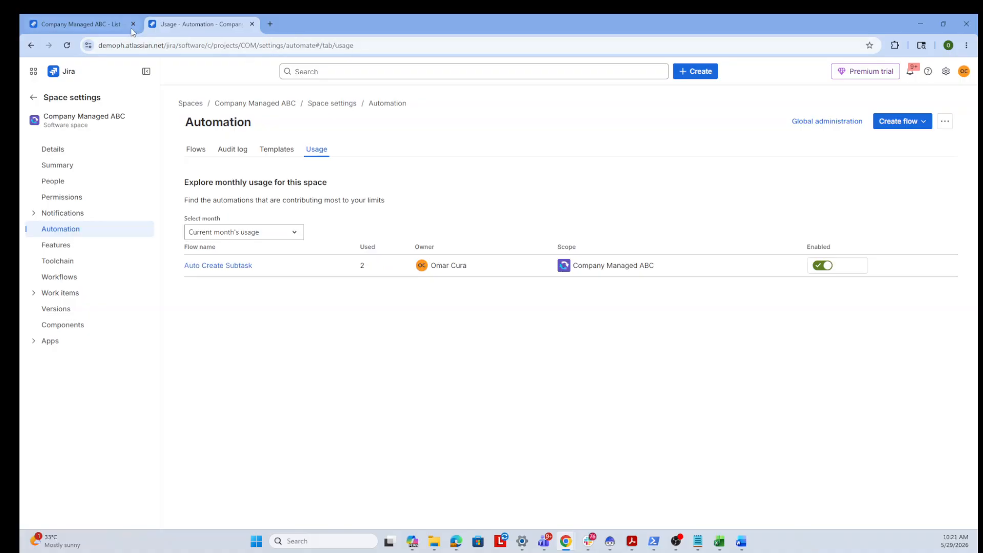
pyautogui.click(99, 24)
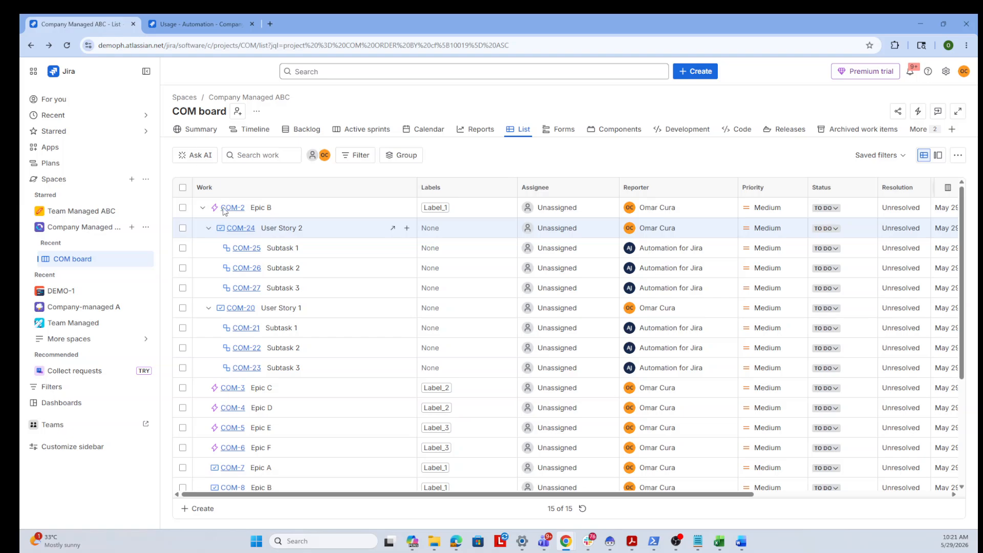